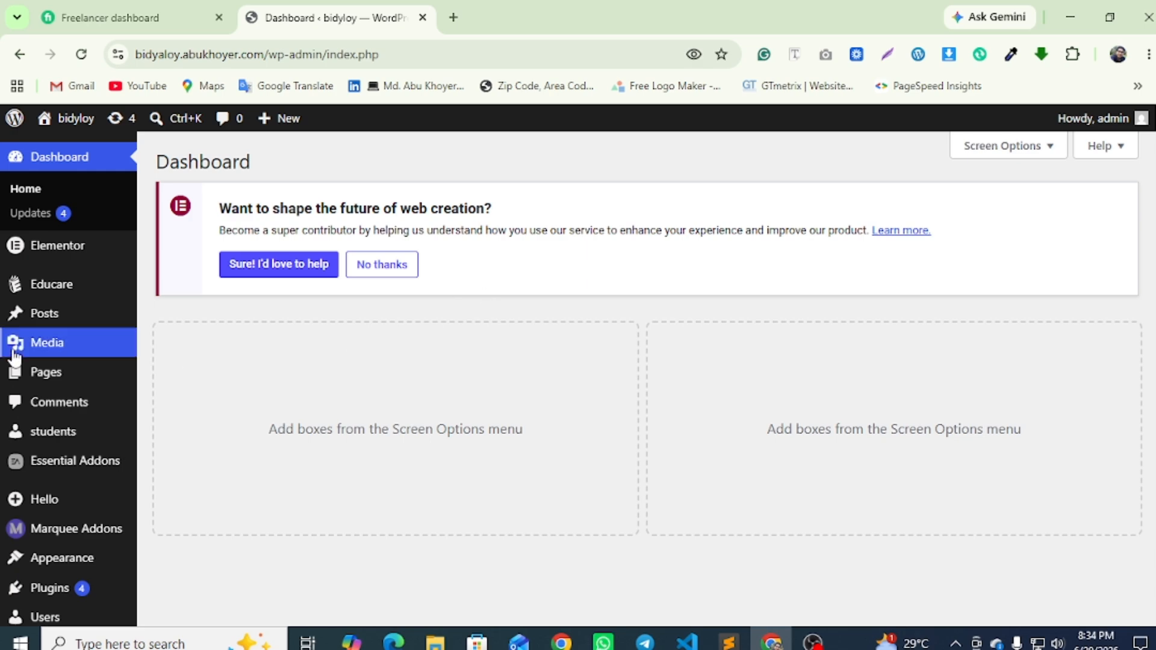
Look over the Posts list and open the "post Loop" loop item from Elementor's Theme Builder for editing
{"action": "left_click", "coordinate": [53, 316]}
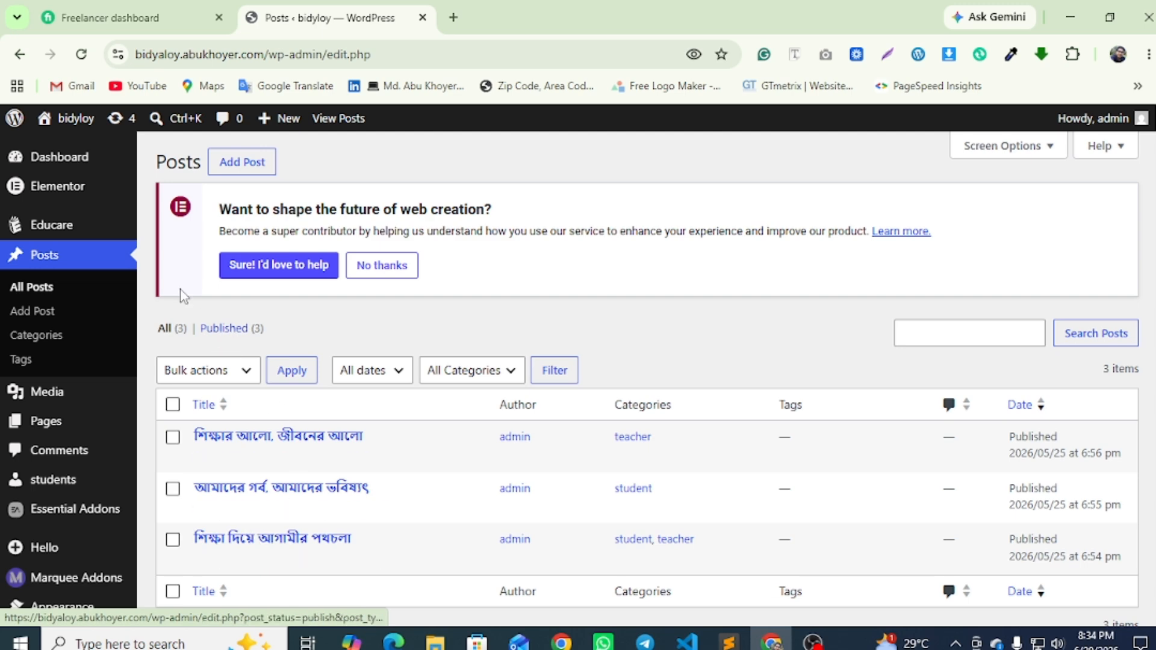
{"action": "mouse_move", "coordinate": [51, 184]}
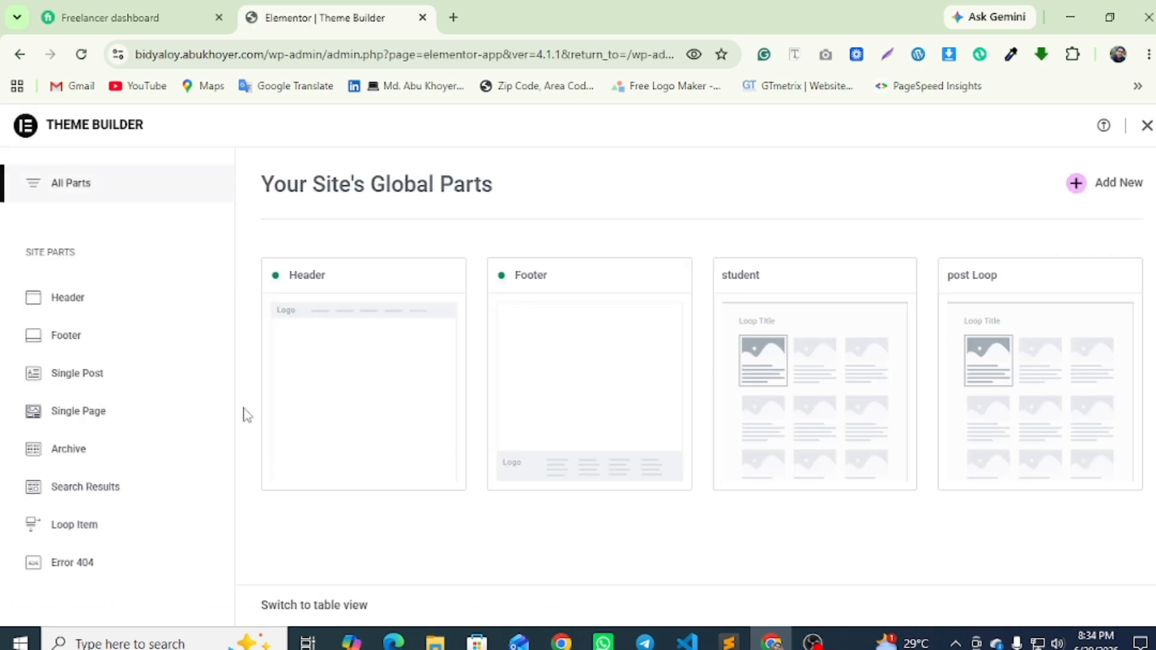
{"action": "left_click", "coordinate": [79, 535]}
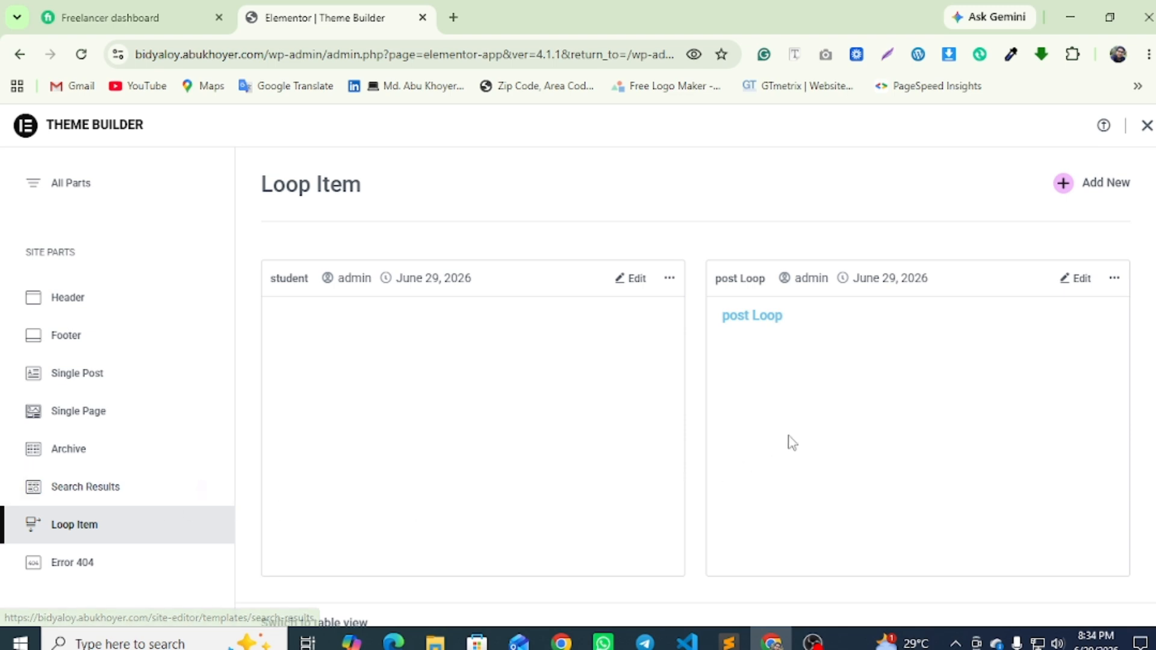
{"action": "left_click", "coordinate": [1075, 281]}
Return the Theme Builder tab to the Posts list and switch to the "post Loop" editor
{"action": "left_click", "coordinate": [18, 54]}
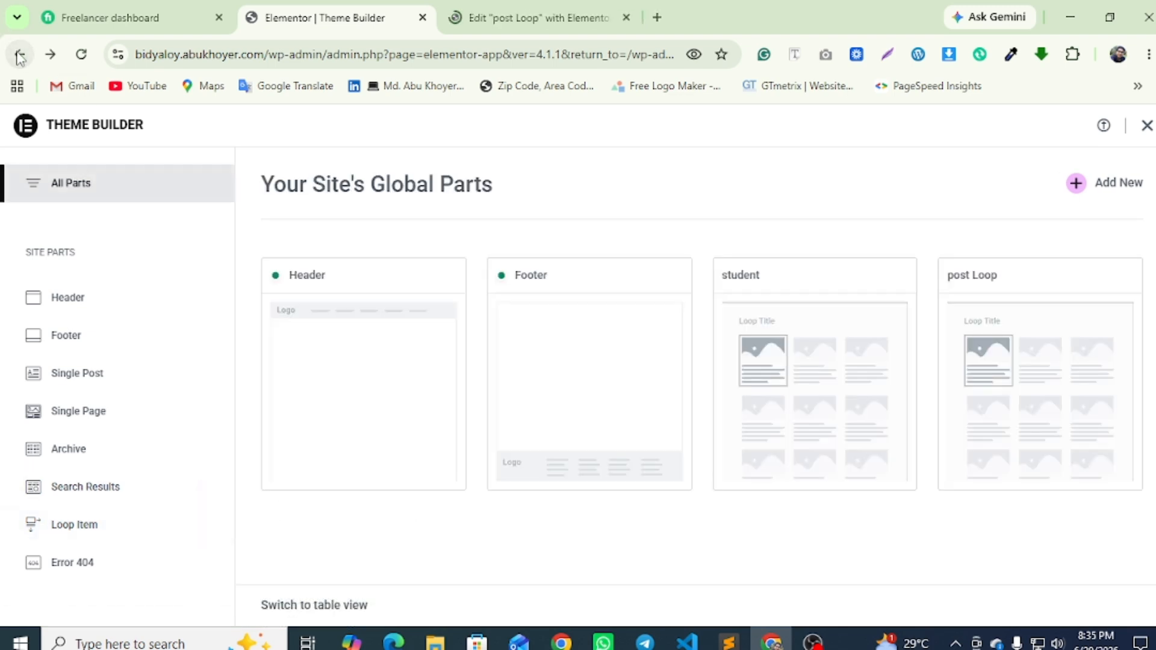
{"action": "left_click", "coordinate": [19, 55]}
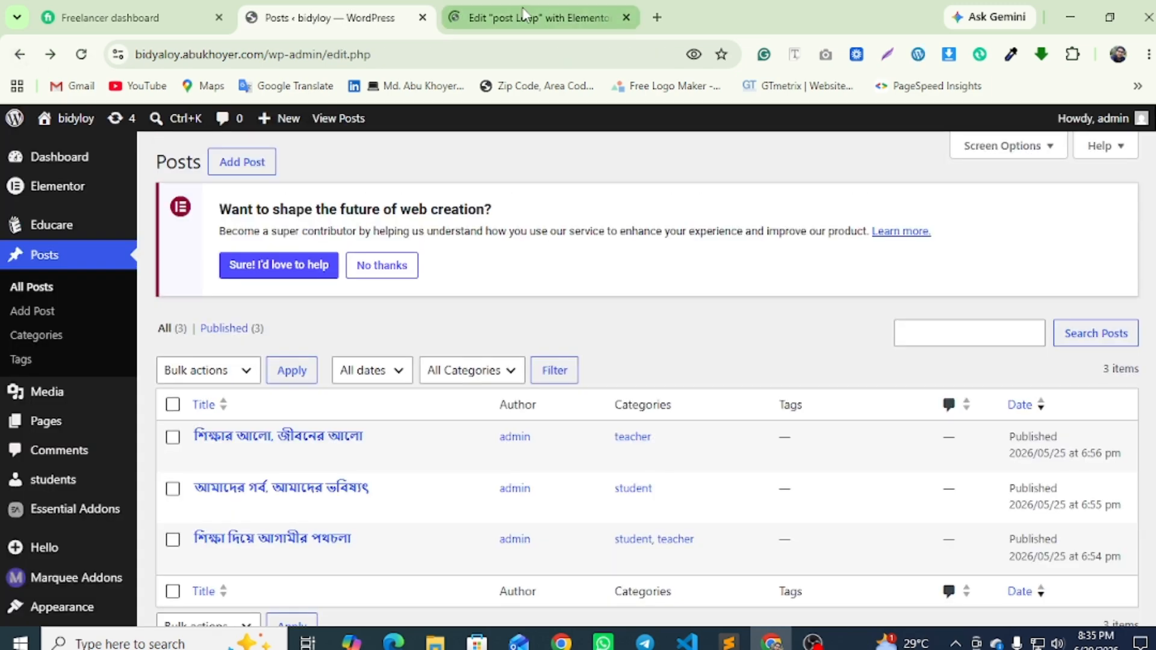
{"action": "left_click", "coordinate": [530, 18]}
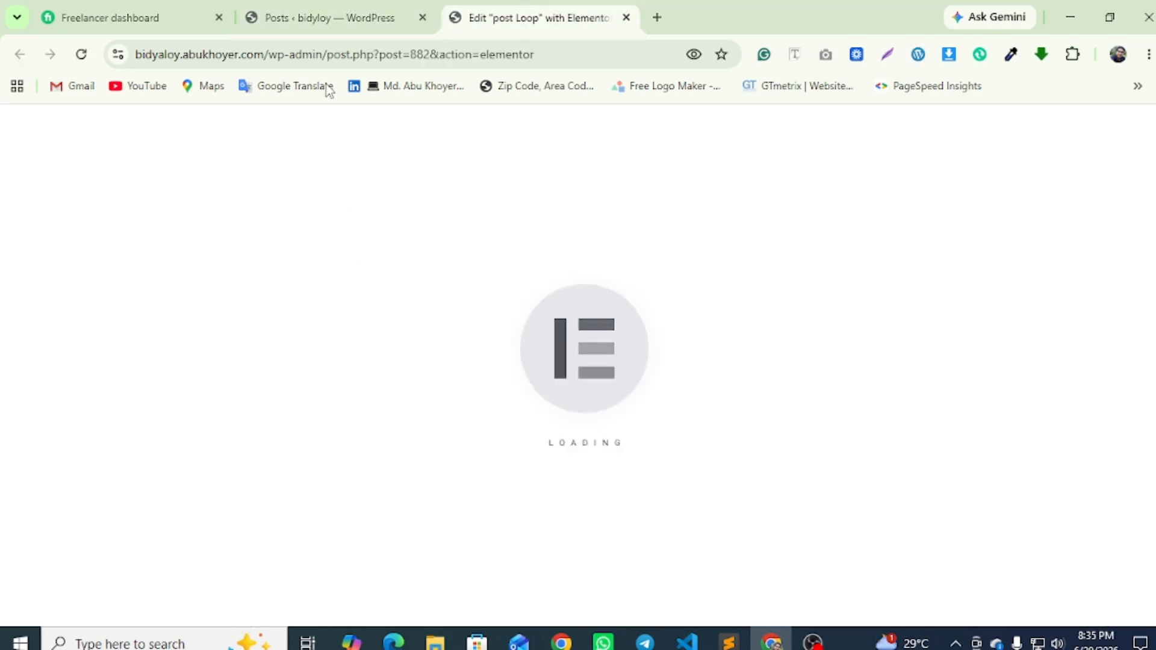
{"action": "left_click", "coordinate": [330, 18]}
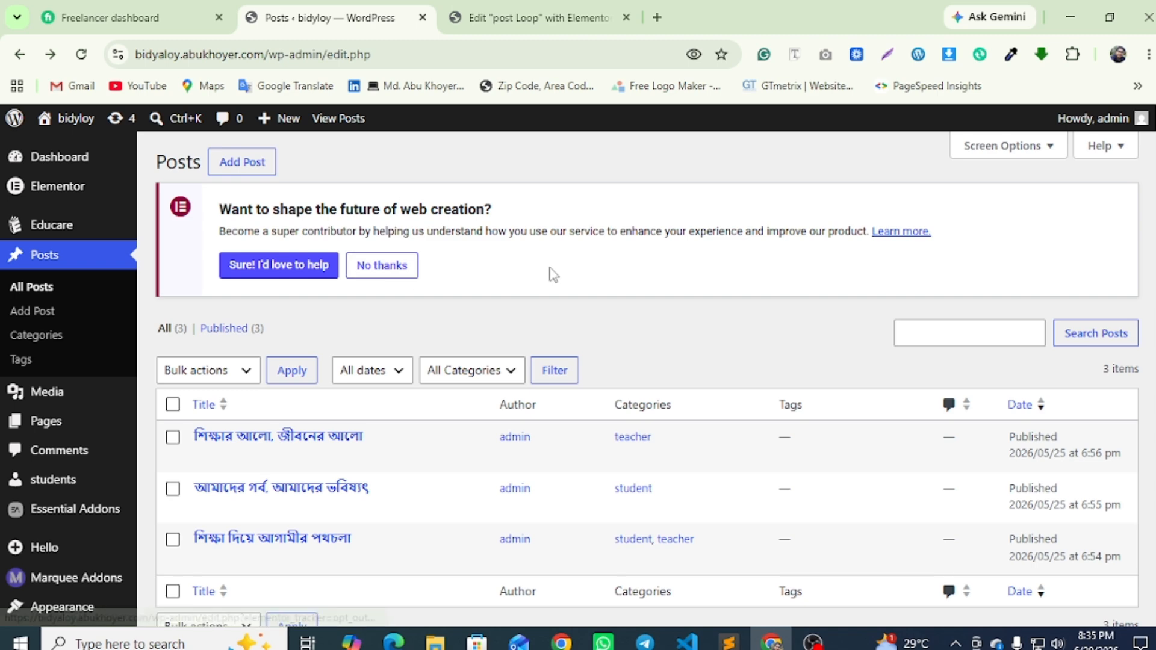
{"action": "left_click", "coordinate": [531, 17]}
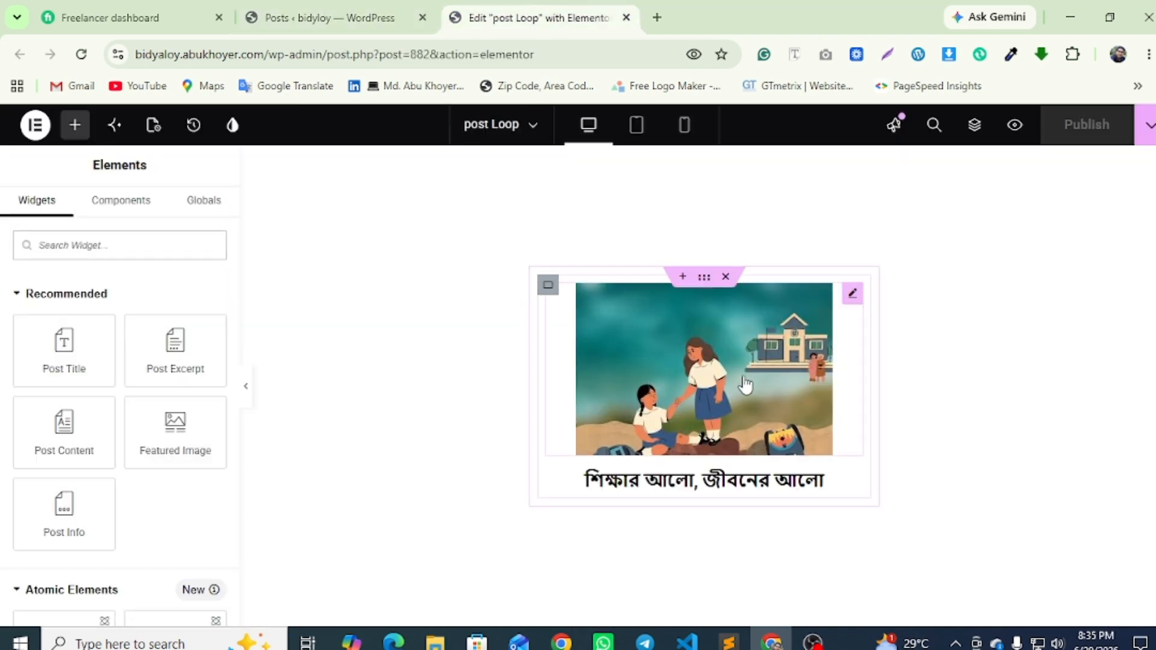
Inspect the content and link settings of the loop template's featured image and post title
{"action": "left_click", "coordinate": [775, 325]}
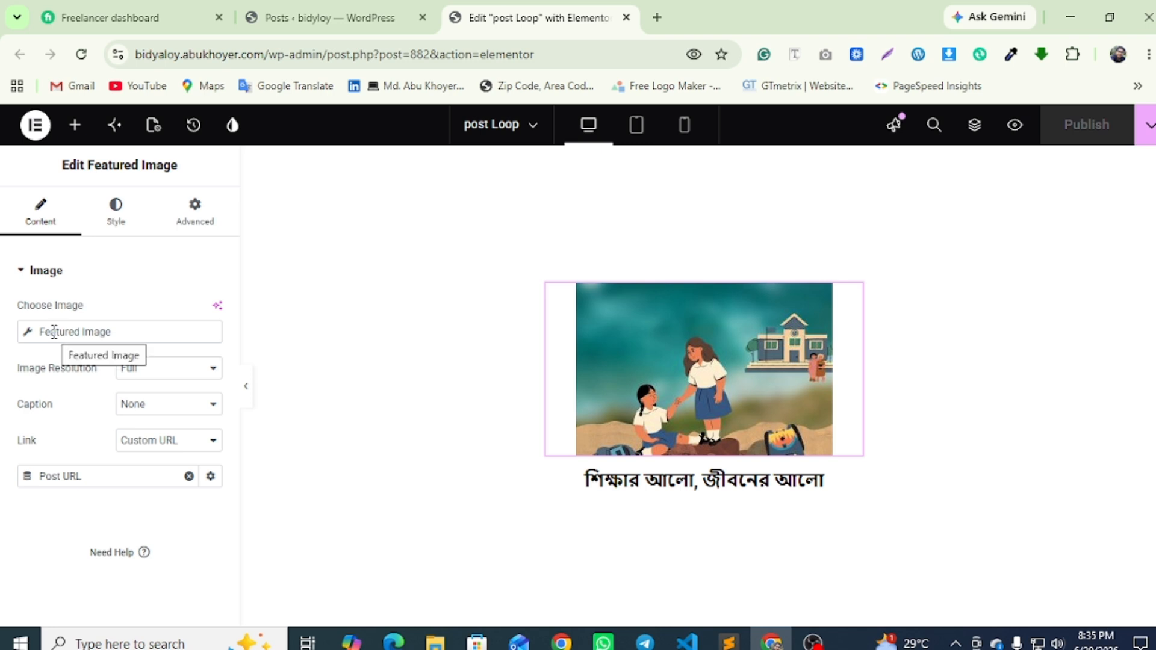
{"action": "left_click", "coordinate": [596, 492]}
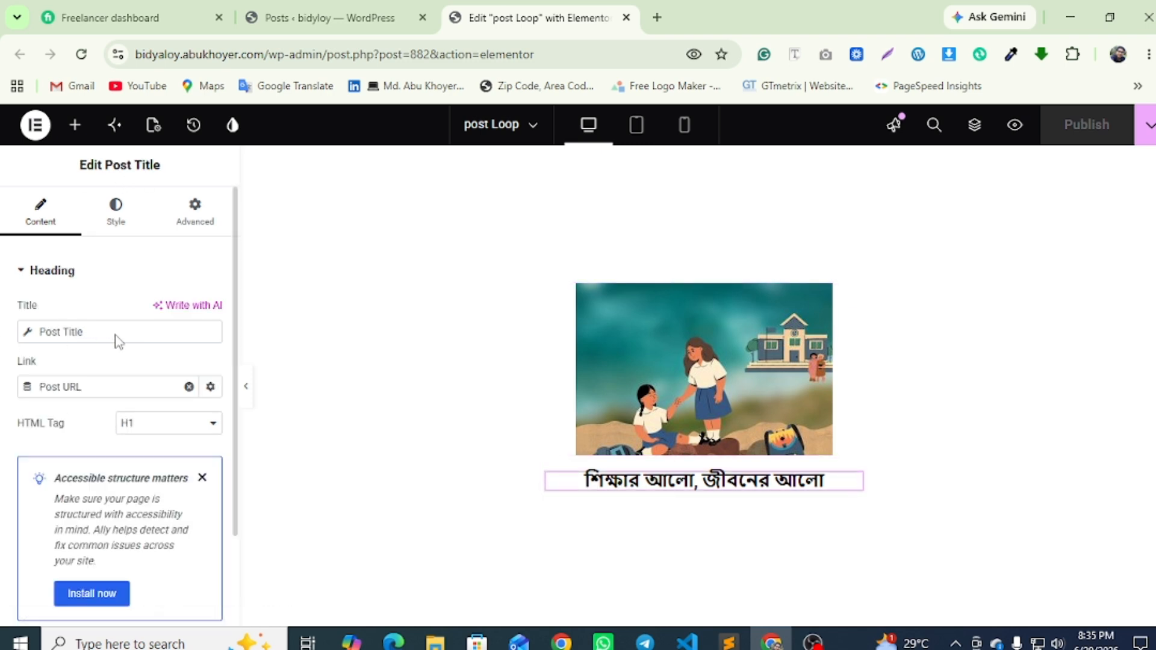
{"action": "scroll", "coordinate": [118, 342], "scroll_direction": "down", "scroll_amount": 2}
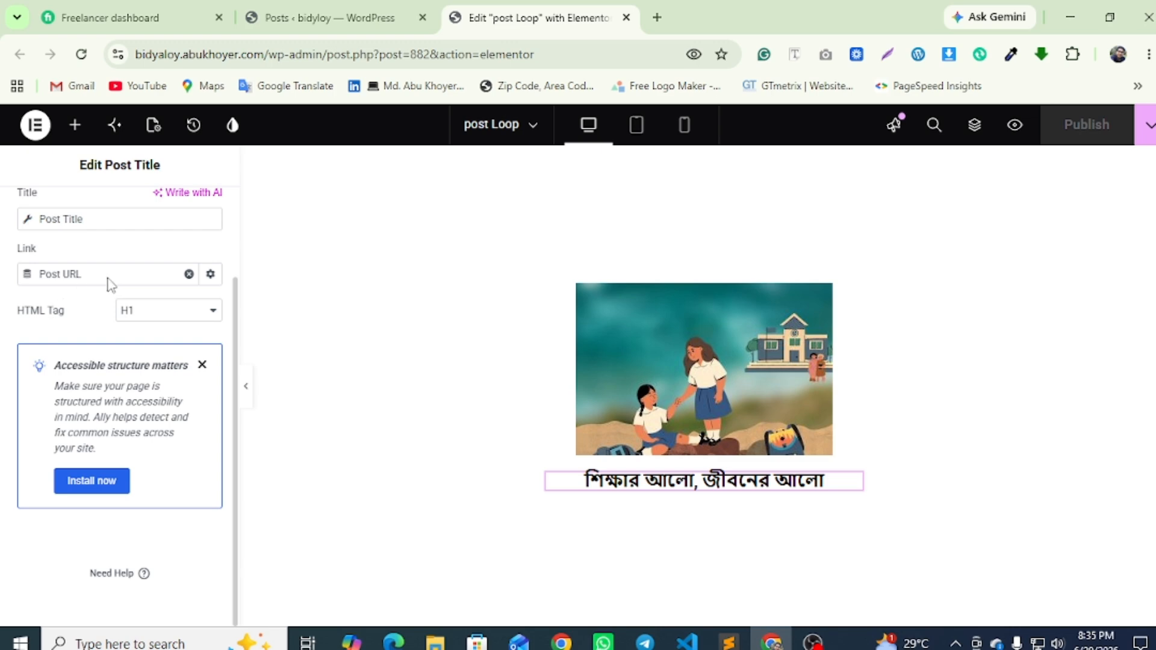
{"action": "left_click", "coordinate": [735, 335]}
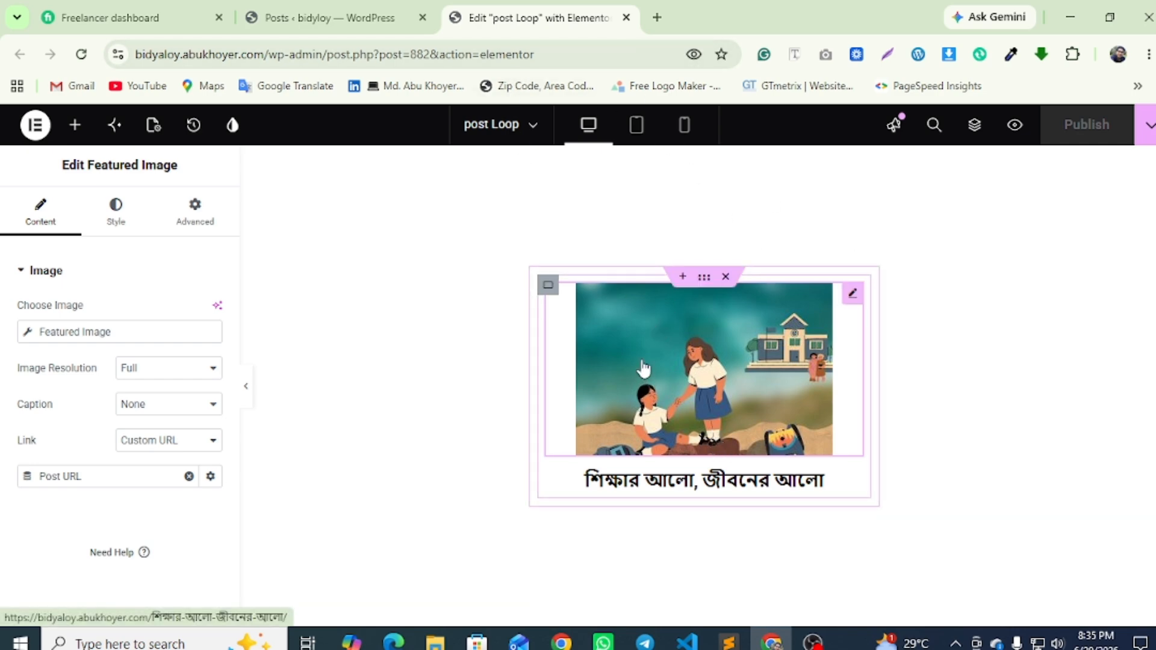
Add a new page titled "Demo" from the Pages list and publish it
{"action": "left_click", "coordinate": [330, 18]}
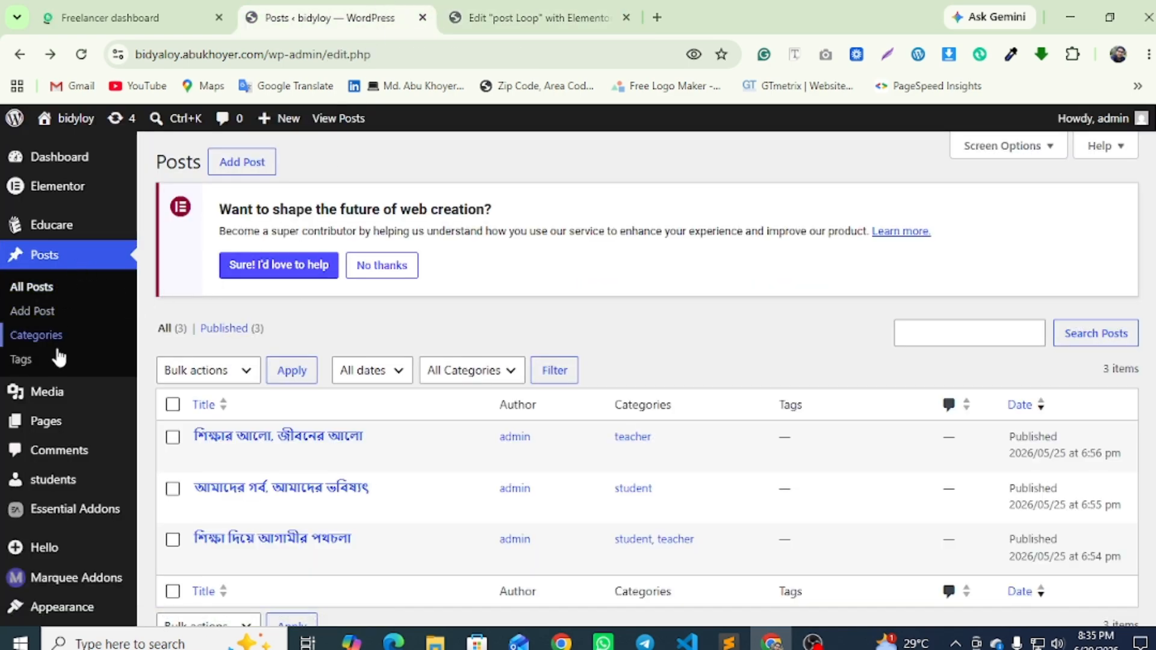
{"action": "mouse_move", "coordinate": [45, 429]}
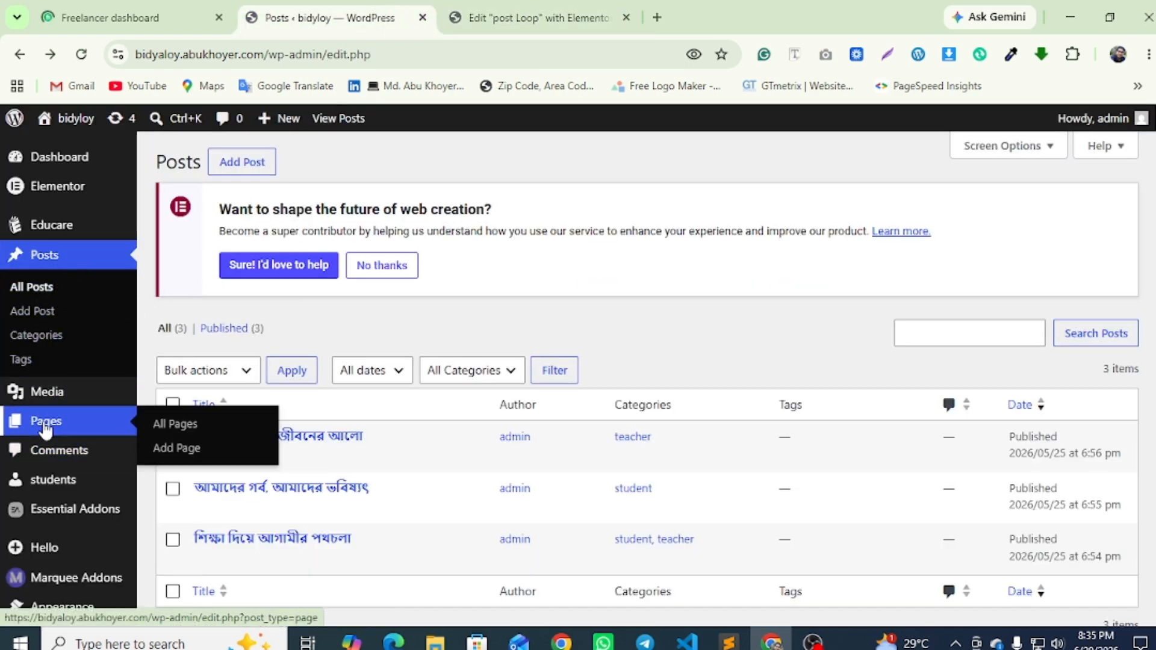
{"action": "left_click", "coordinate": [45, 428]}
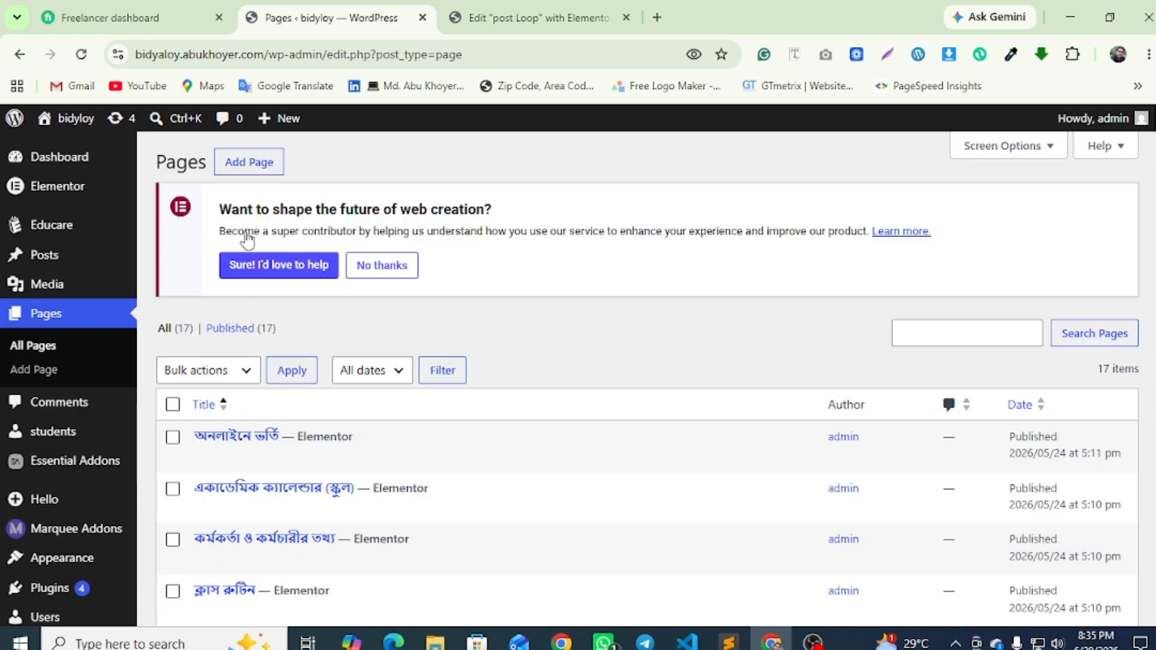
{"action": "middle_click", "coordinate": [249, 162]}
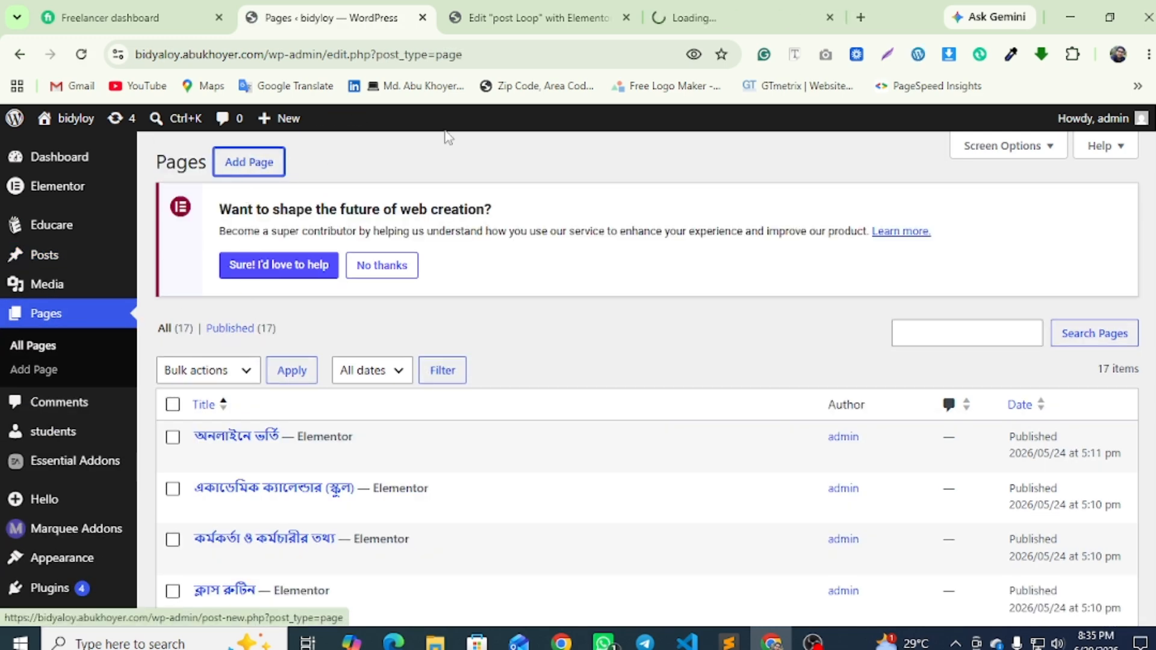
{"action": "left_click", "coordinate": [756, 9]}
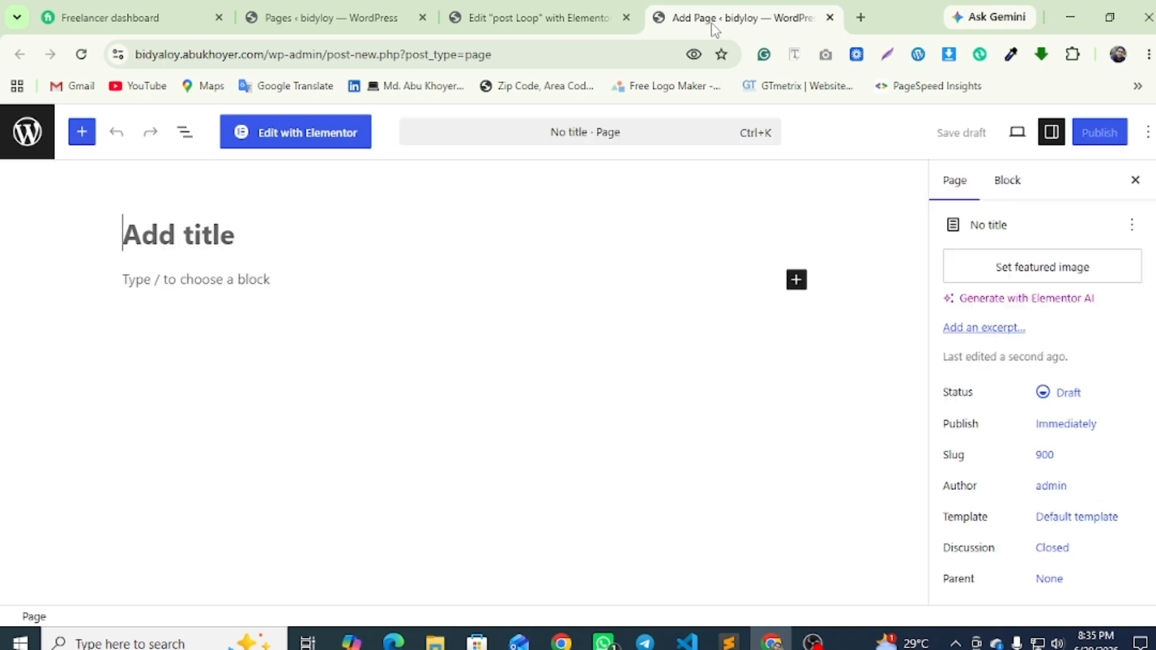
{"action": "type", "text": "Demo"}
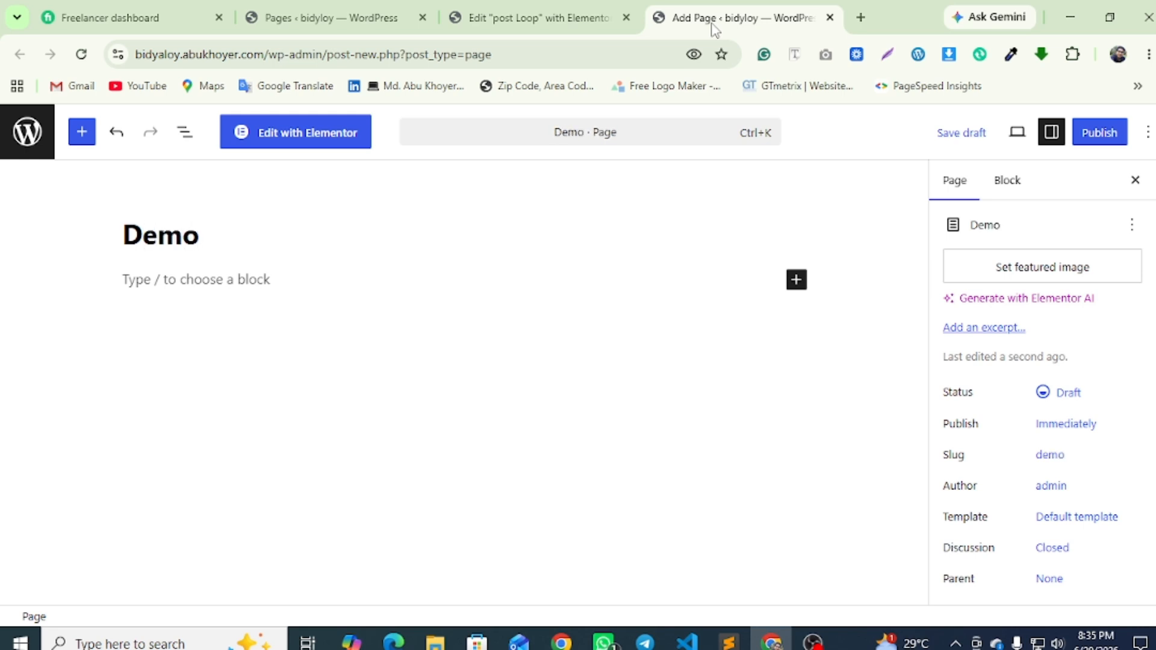
{"action": "left_click", "coordinate": [1109, 138]}
{"action": "left_click", "coordinate": [1113, 140]}
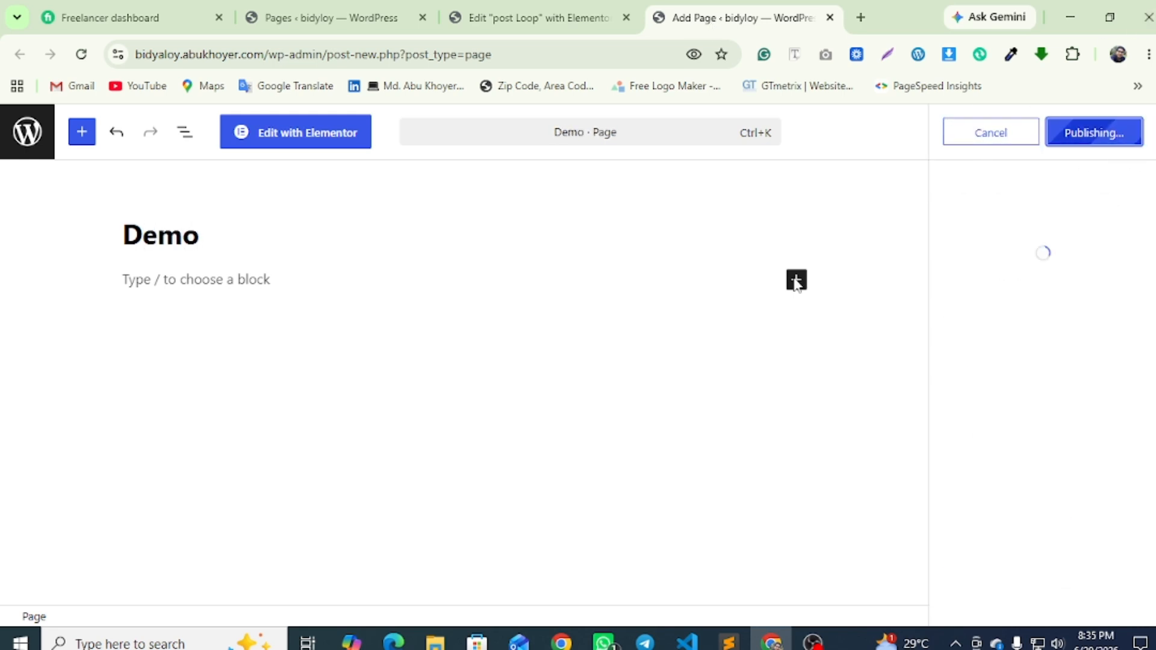
Open the Demo page in Elementor and close the "post Loop" editor
{"action": "left_click", "coordinate": [324, 145]}
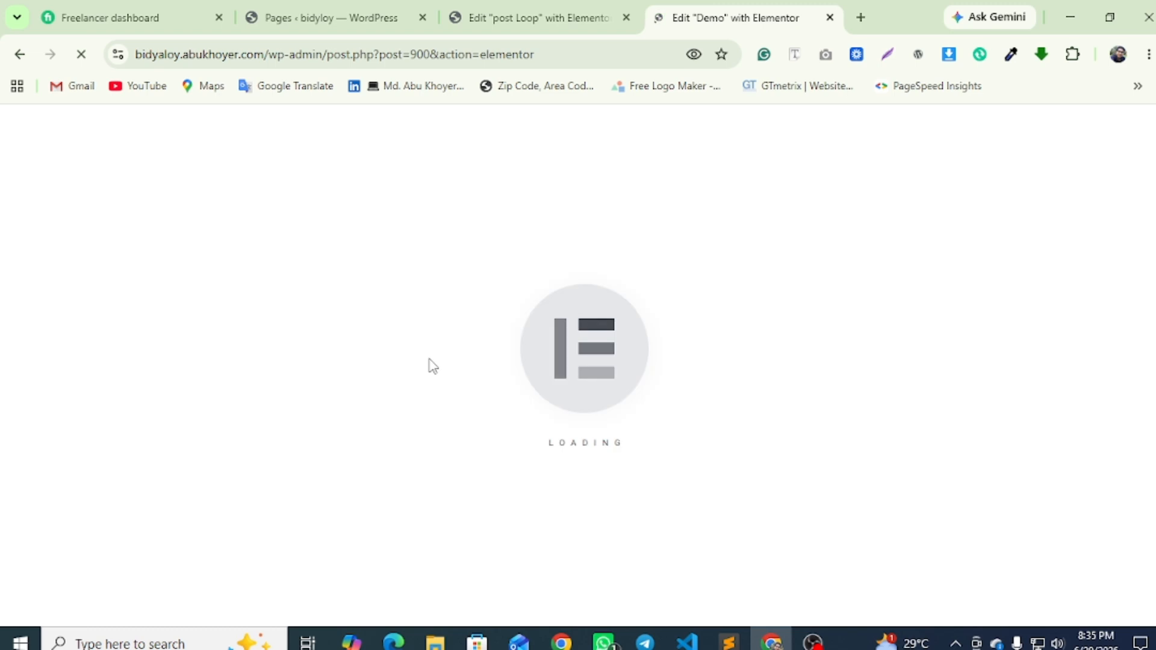
{"action": "left_click", "coordinate": [540, 7]}
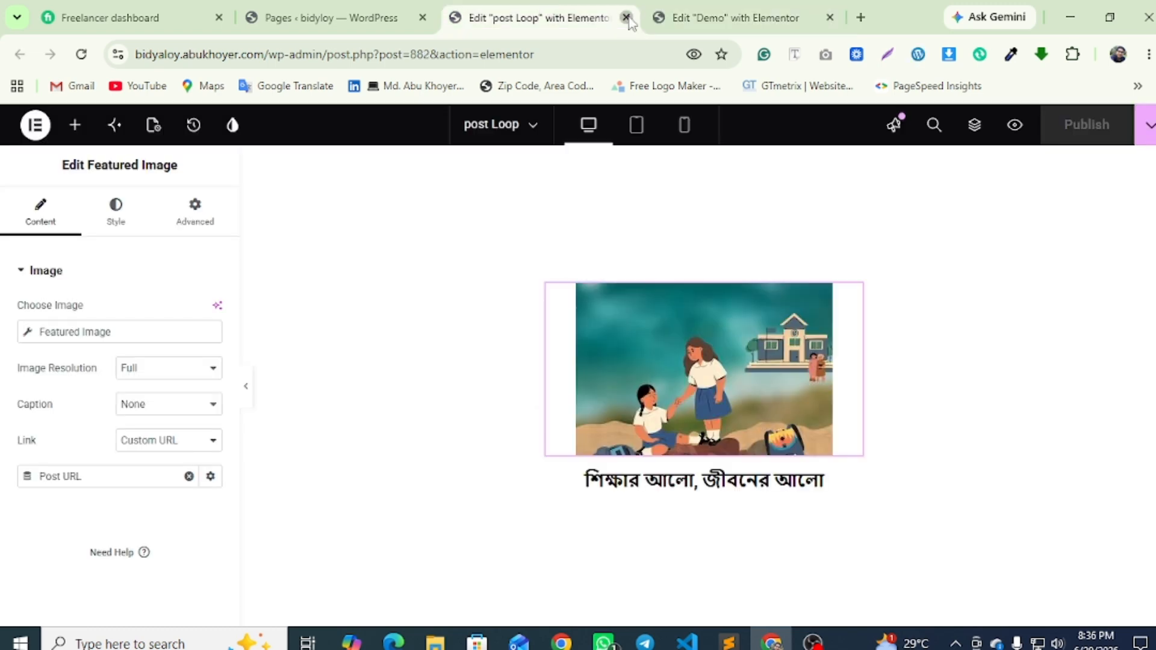
{"action": "left_click", "coordinate": [626, 17]}
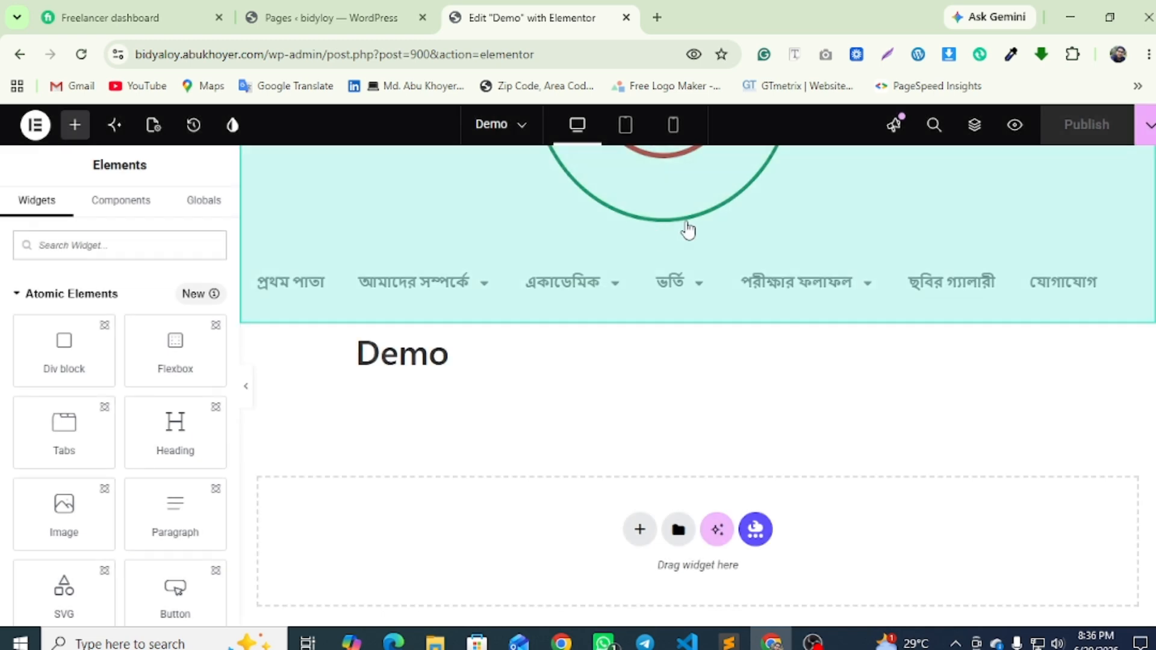
Open a preview of the Demo page and set its page layout to Elementor Full Width in the page settings
{"action": "left_click", "coordinate": [1017, 128]}
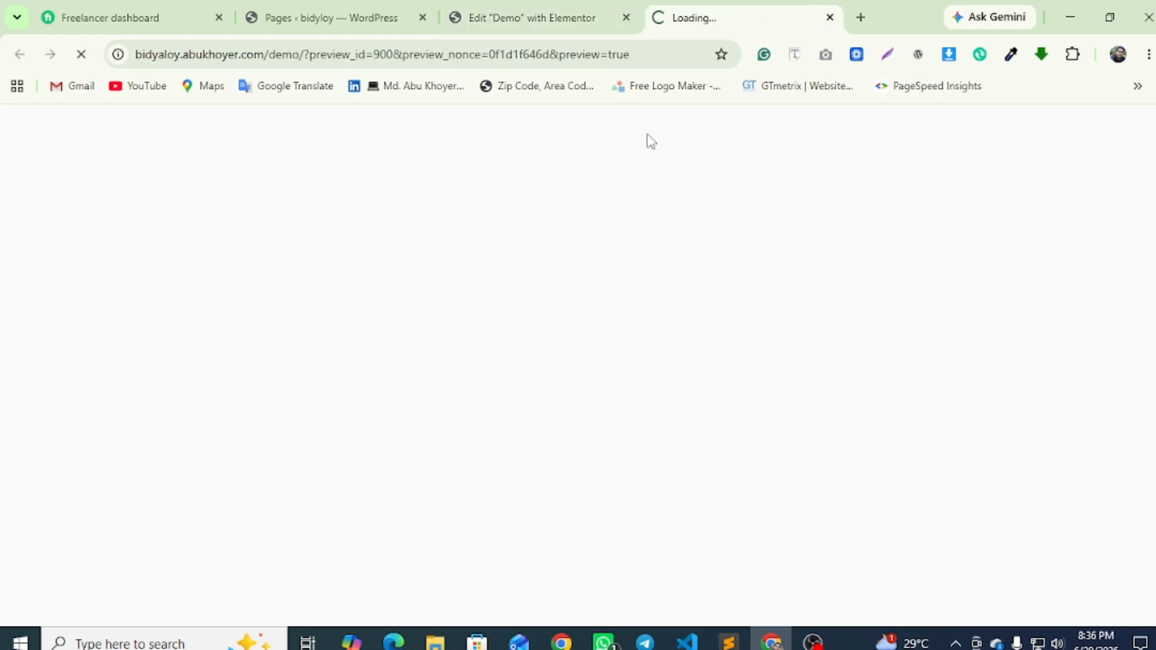
{"action": "left_click", "coordinate": [552, 20]}
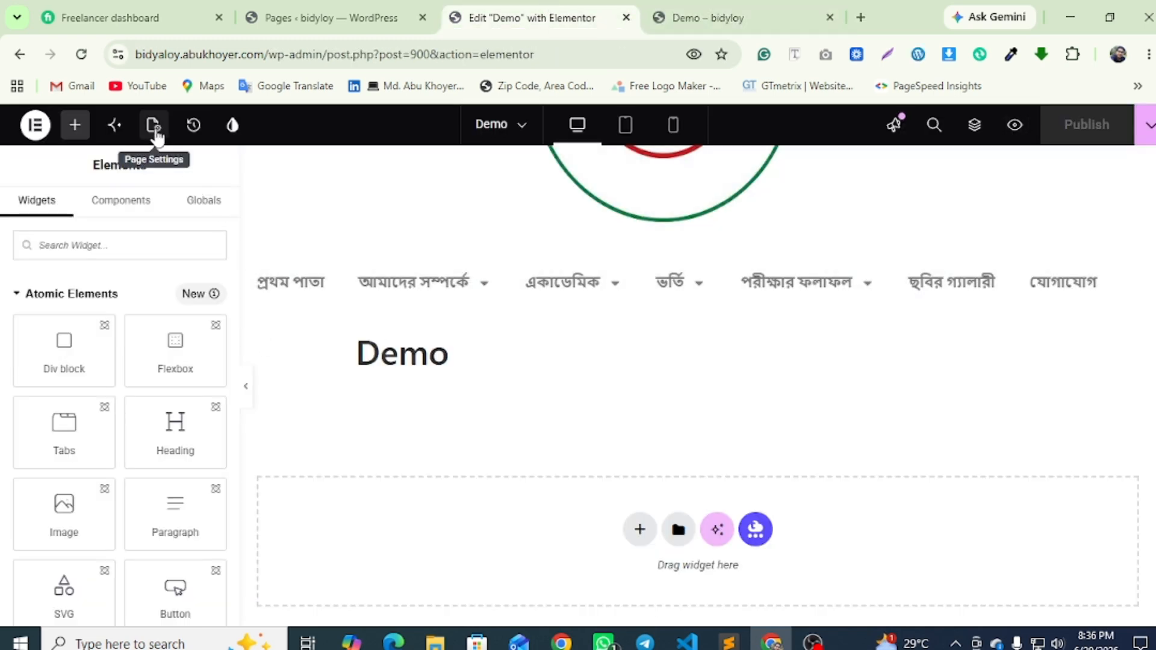
{"action": "left_click", "coordinate": [155, 133]}
{"action": "scroll", "coordinate": [129, 378], "scroll_direction": "down", "scroll_amount": 5}
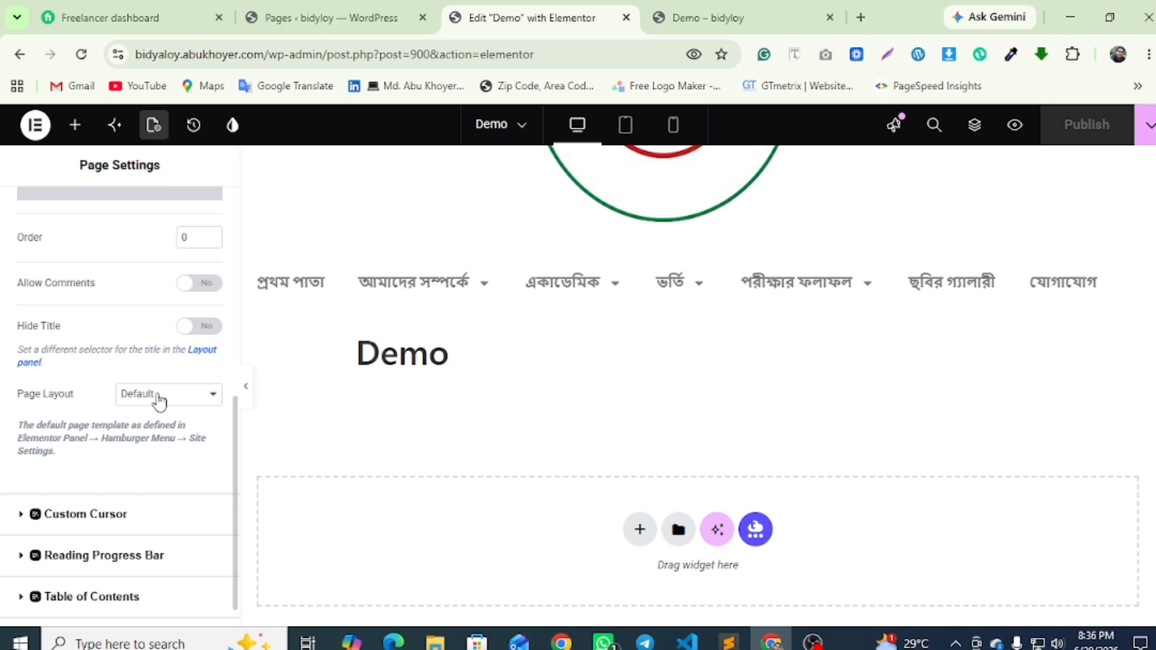
{"action": "left_click", "coordinate": [159, 394]}
{"action": "left_click", "coordinate": [171, 458]}
Publish the Demo page's layout change and reload its preview
{"action": "left_click", "coordinate": [692, 18]}
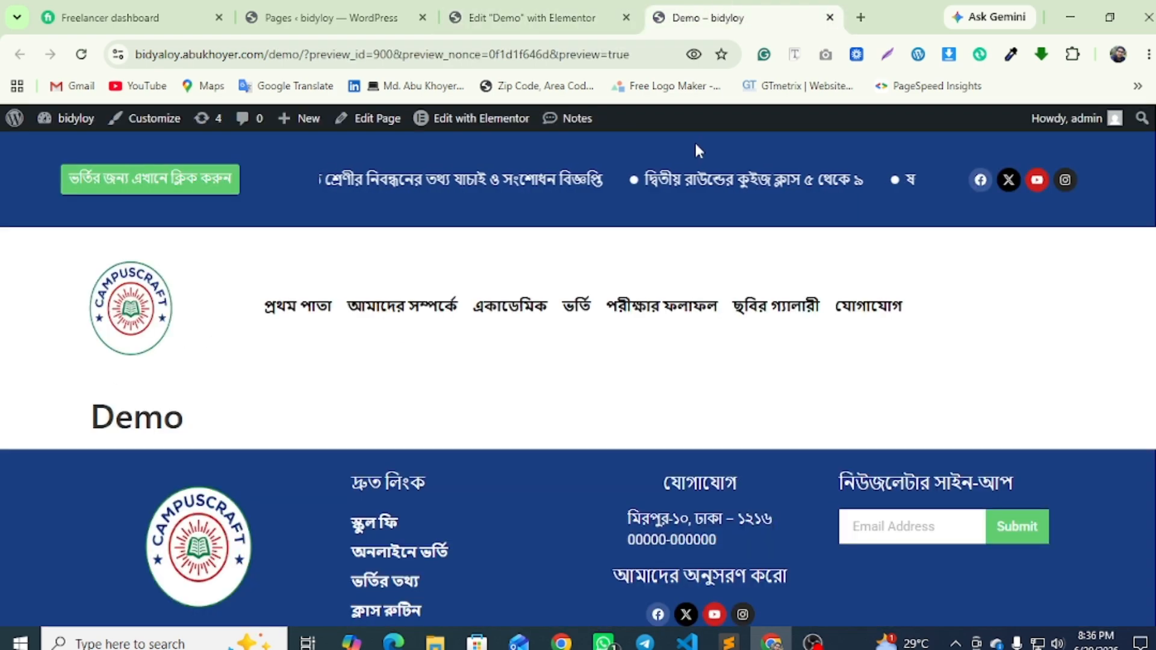
{"action": "left_click", "coordinate": [603, 10]}
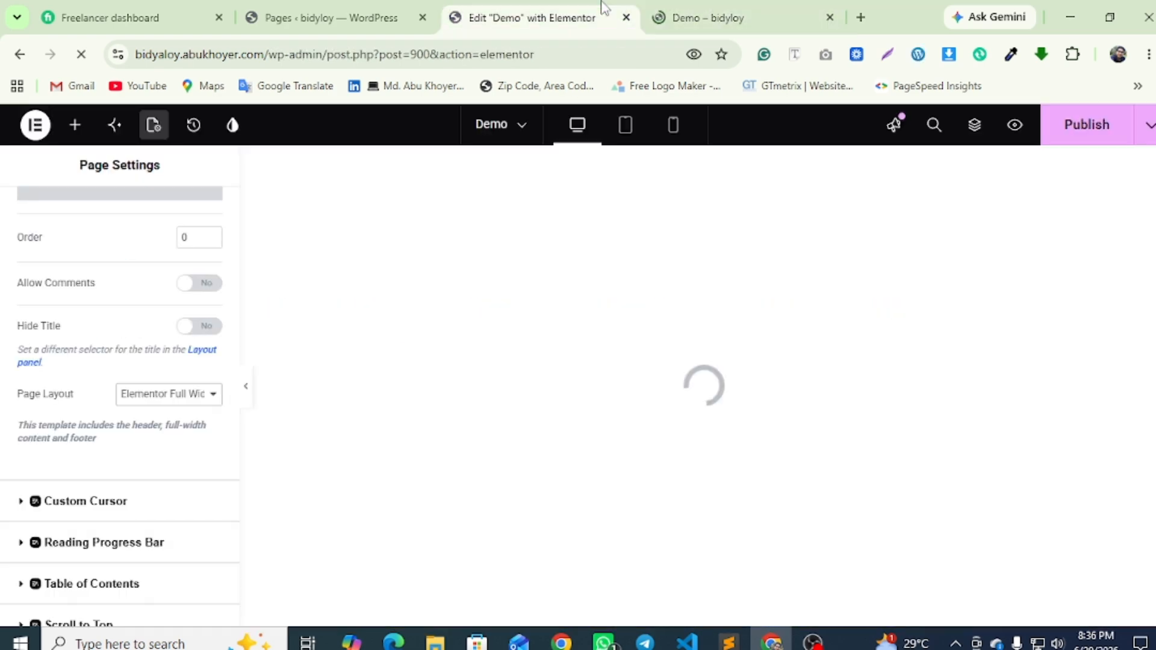
{"action": "left_click", "coordinate": [1089, 129]}
{"action": "left_click", "coordinate": [713, 18]}
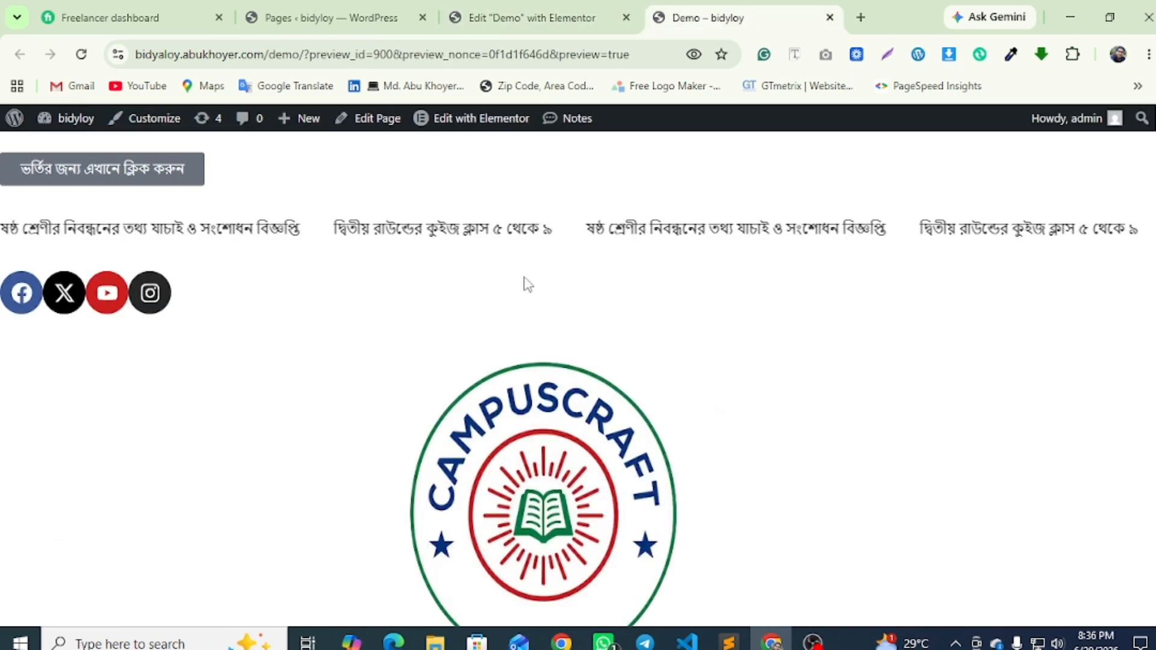
{"action": "key", "text": "F5"}
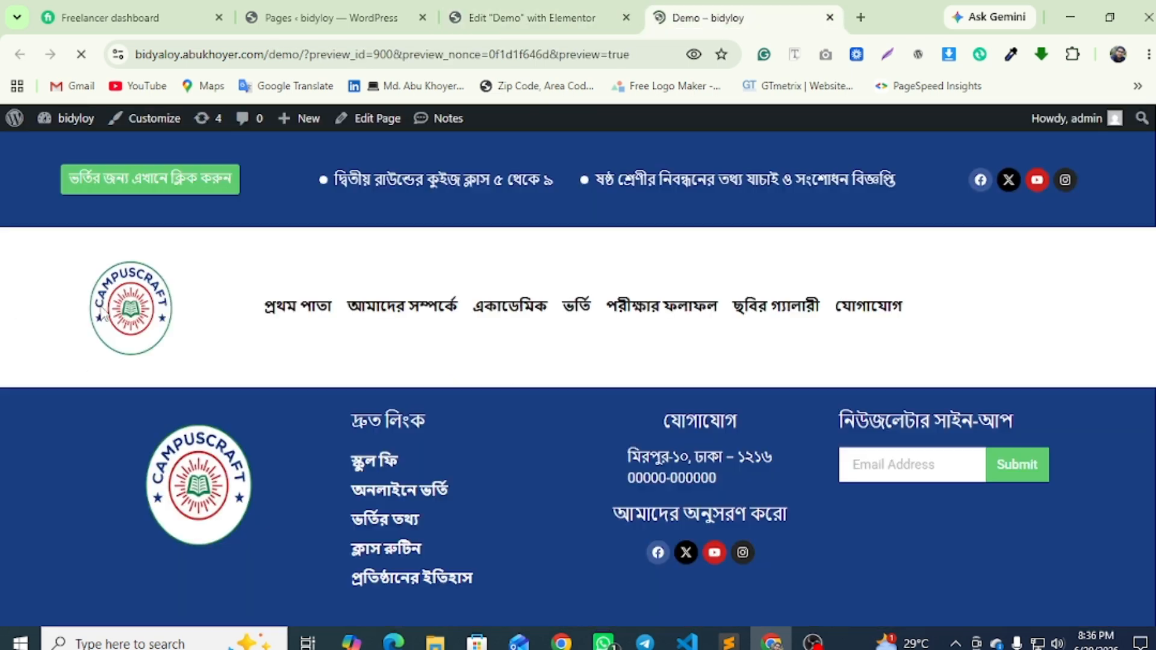
Add a container to the empty content area of the Demo page in the Elementor editor
{"action": "left_click", "coordinate": [531, 12]}
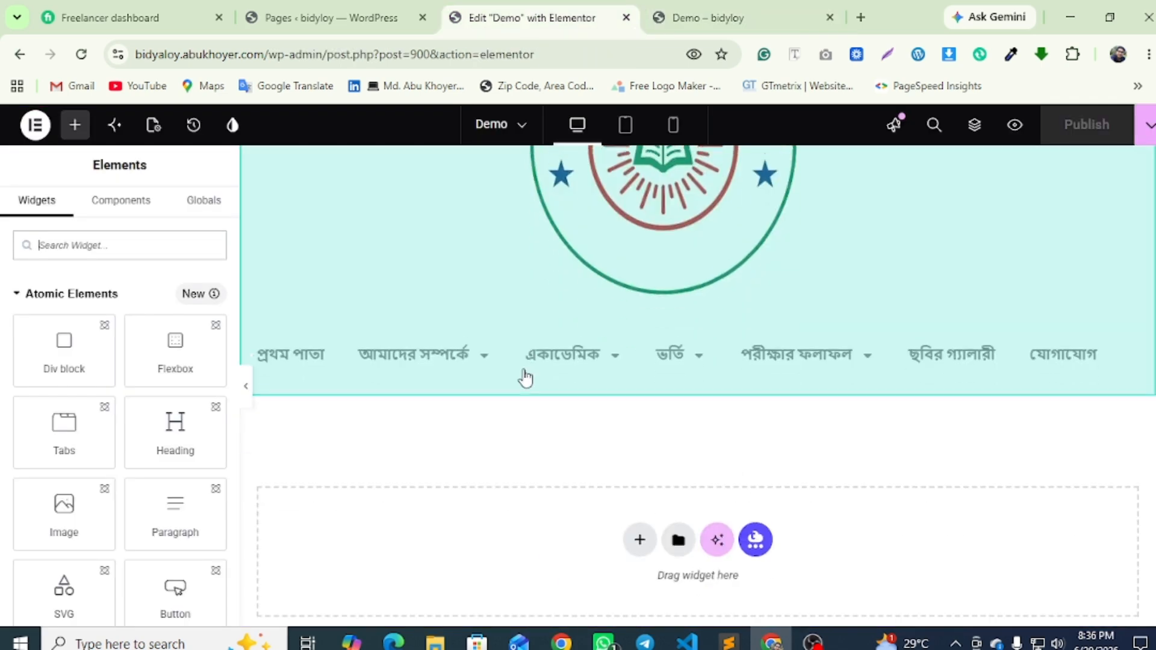
{"action": "scroll", "coordinate": [663, 391], "scroll_direction": "down", "scroll_amount": 3}
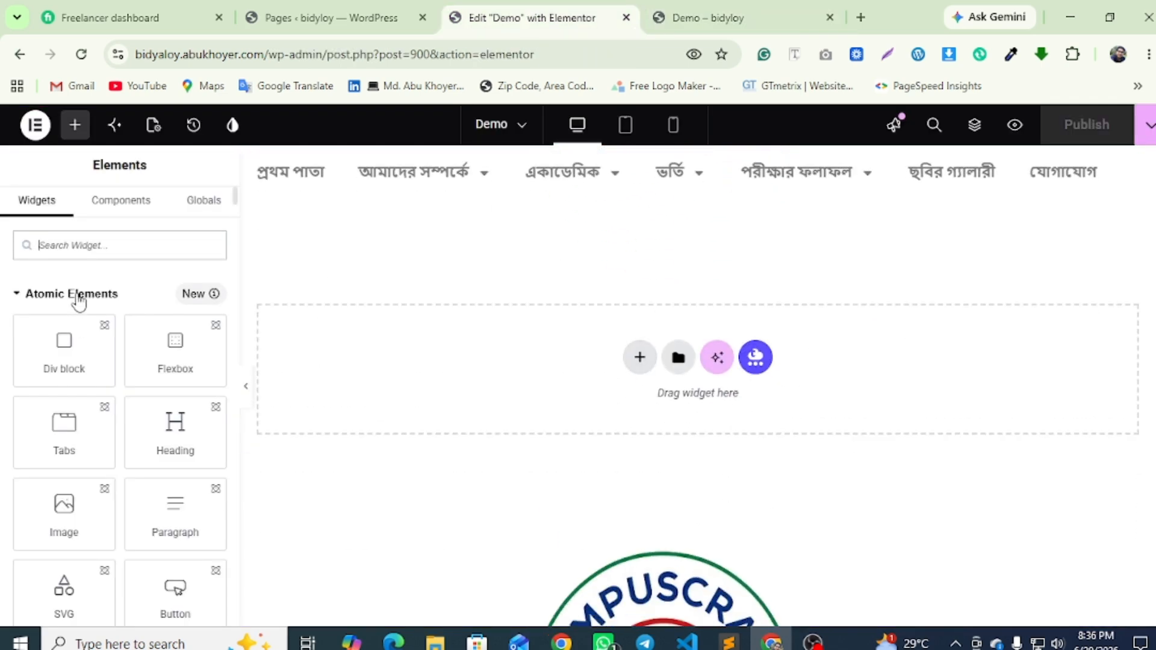
{"action": "scroll", "coordinate": [62, 319], "scroll_direction": "down", "scroll_amount": 10}
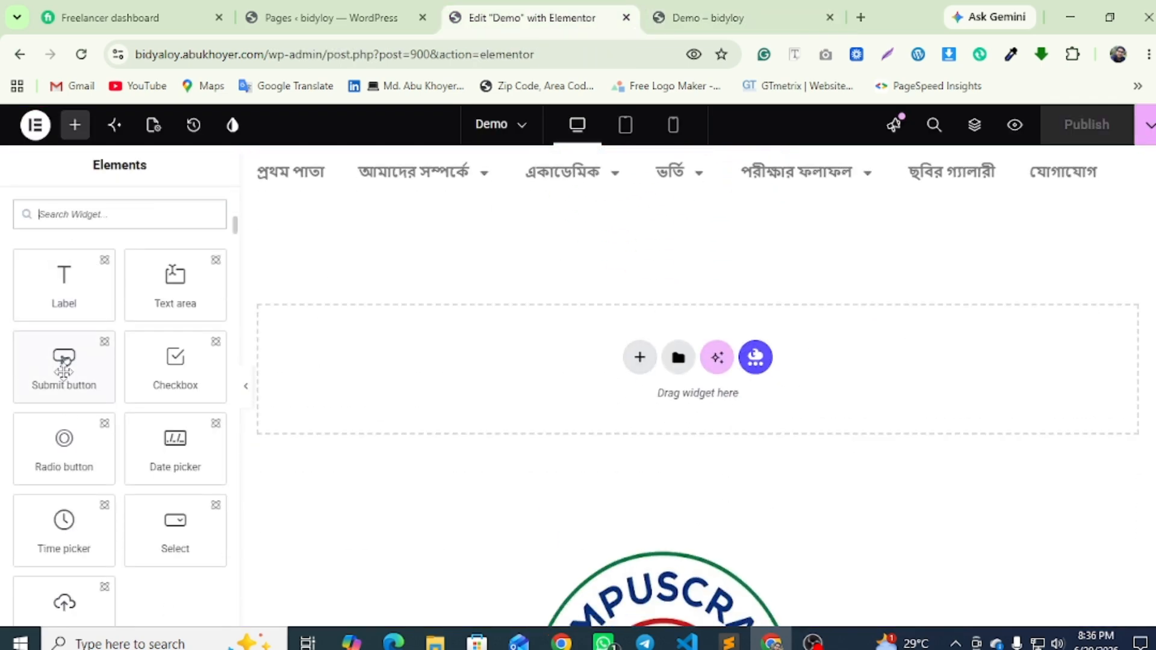
{"action": "scroll", "coordinate": [63, 365], "scroll_direction": "up", "scroll_amount": 10}
{"action": "left_click_drag", "start_coordinate": [60, 433], "coordinate": [669, 378]}
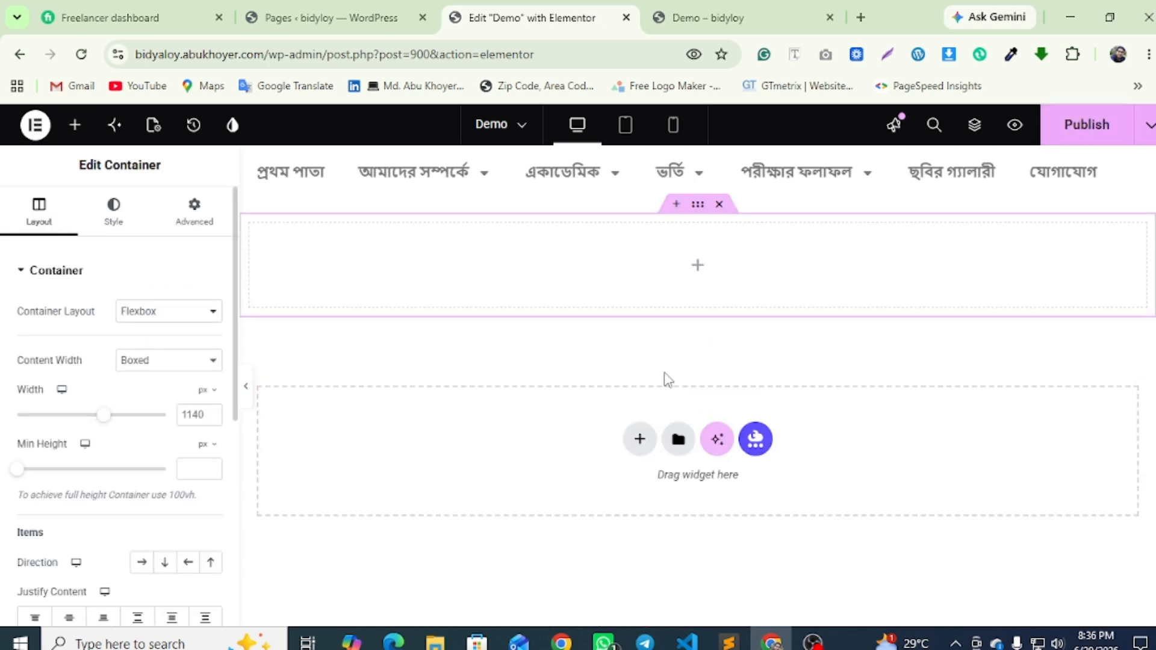
Nest a second container inside the new container and open the widget list for it
{"action": "left_click", "coordinate": [700, 269]}
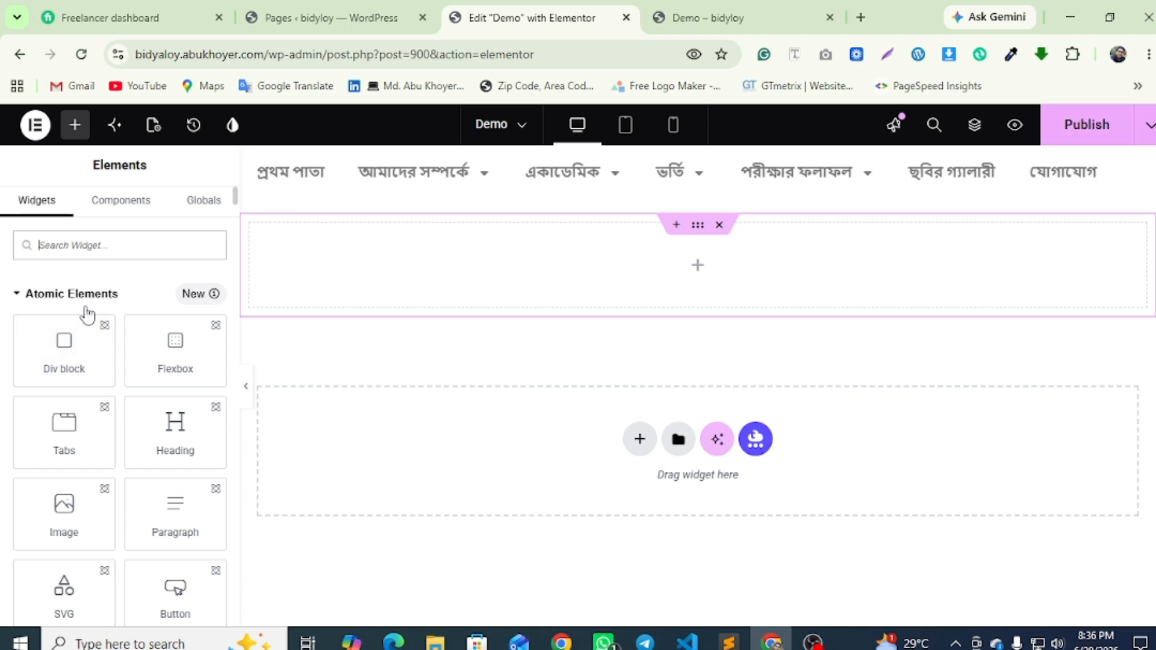
{"action": "type", "text": "c"}
{"action": "left_click_drag", "start_coordinate": [90, 317], "coordinate": [672, 304]}
{"action": "left_click", "coordinate": [696, 273]}
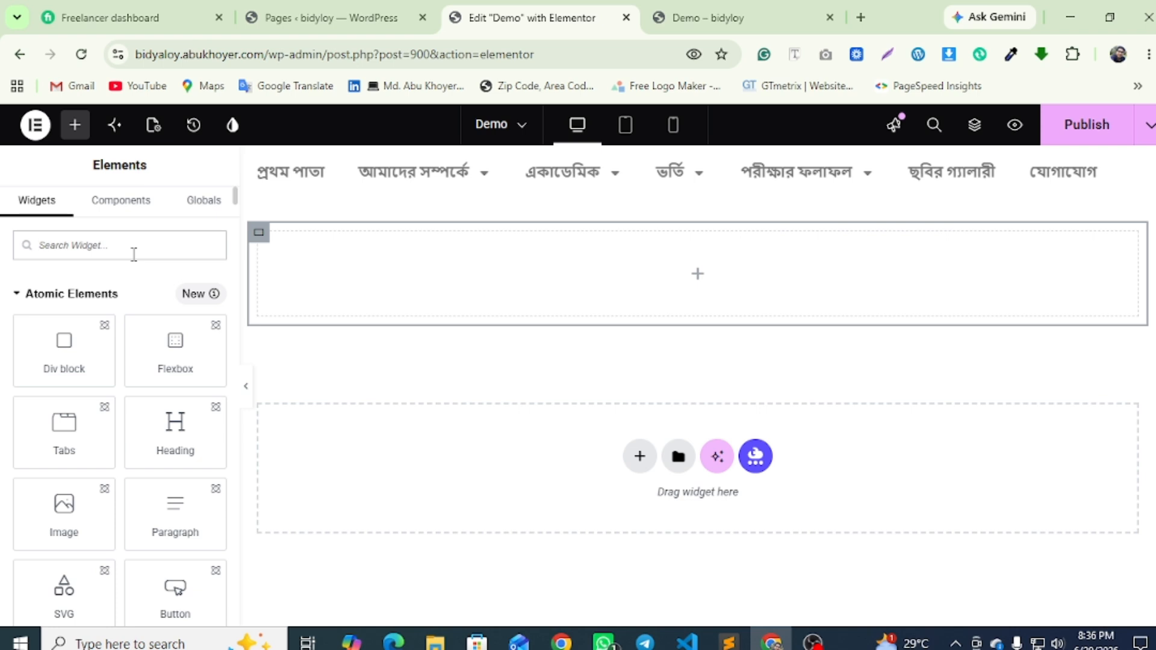
Find the Loop Grid widget by searching for "loop" and place it in the nested container
{"action": "type", "text": "loop"}
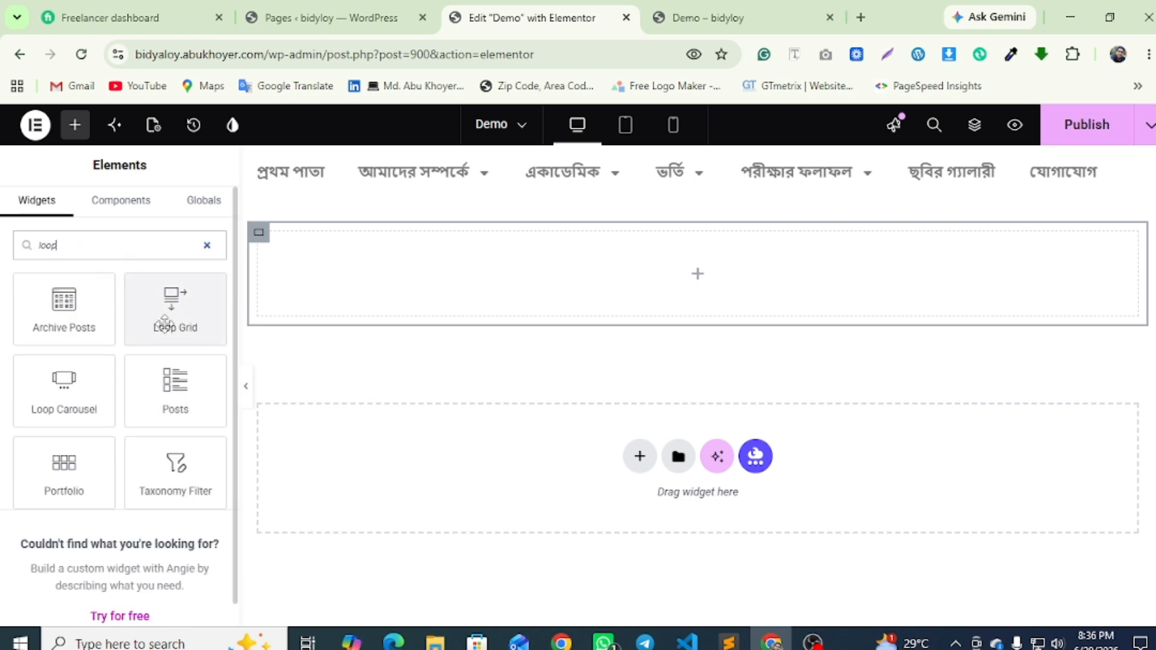
{"action": "left_click_drag", "start_coordinate": [163, 325], "coordinate": [660, 304]}
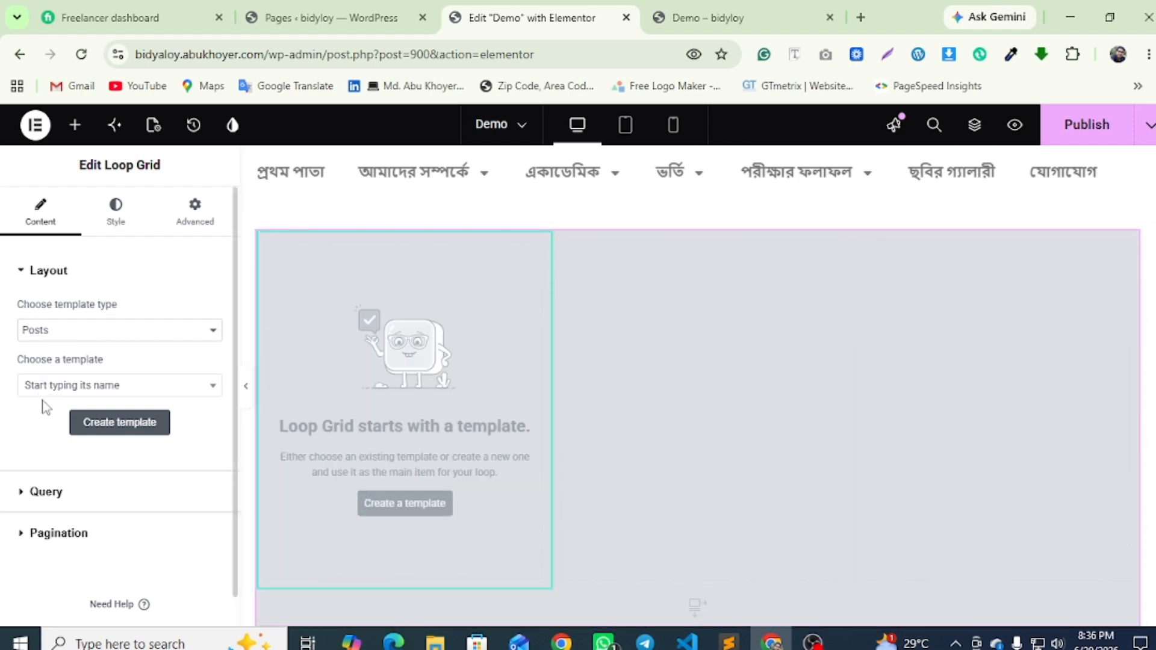
Assign the existing "post Loop" template to the Loop Grid and set its items per page to 20
{"action": "left_click", "coordinate": [38, 500]}
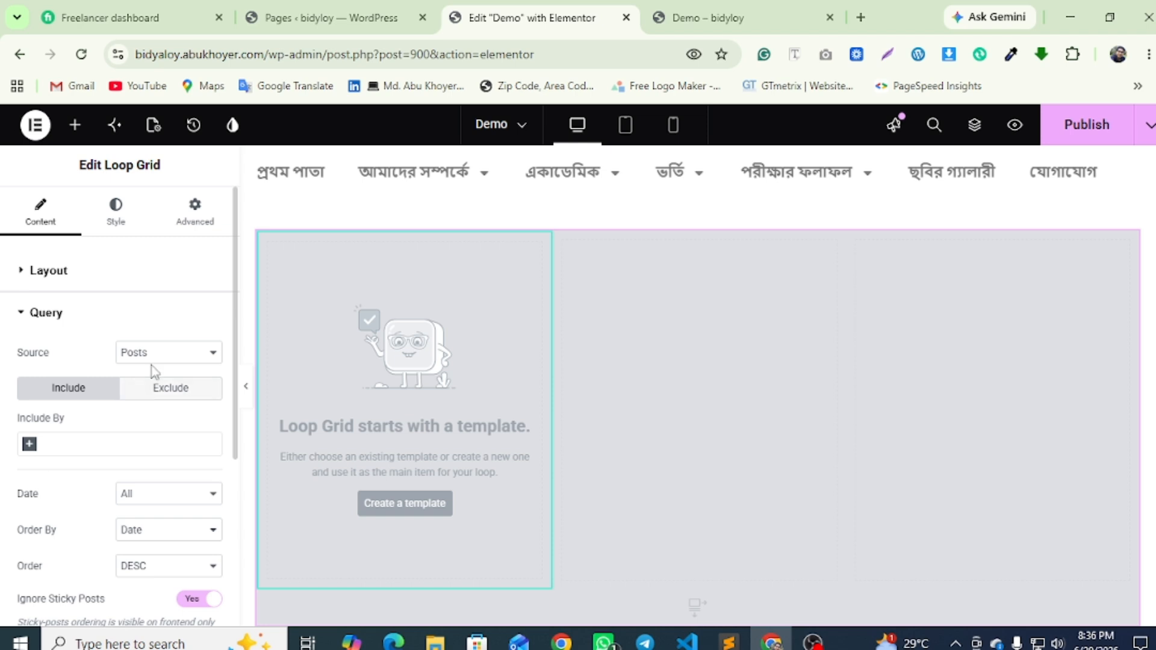
{"action": "left_click", "coordinate": [49, 315]}
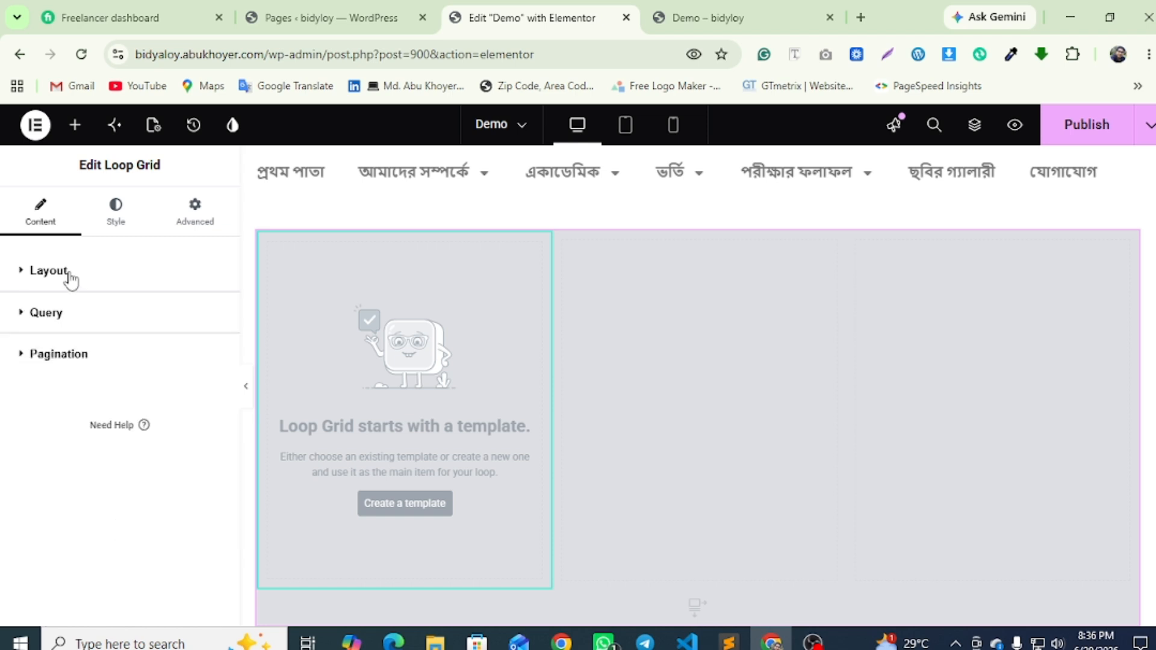
{"action": "left_click", "coordinate": [70, 274]}
{"action": "left_click", "coordinate": [126, 390]}
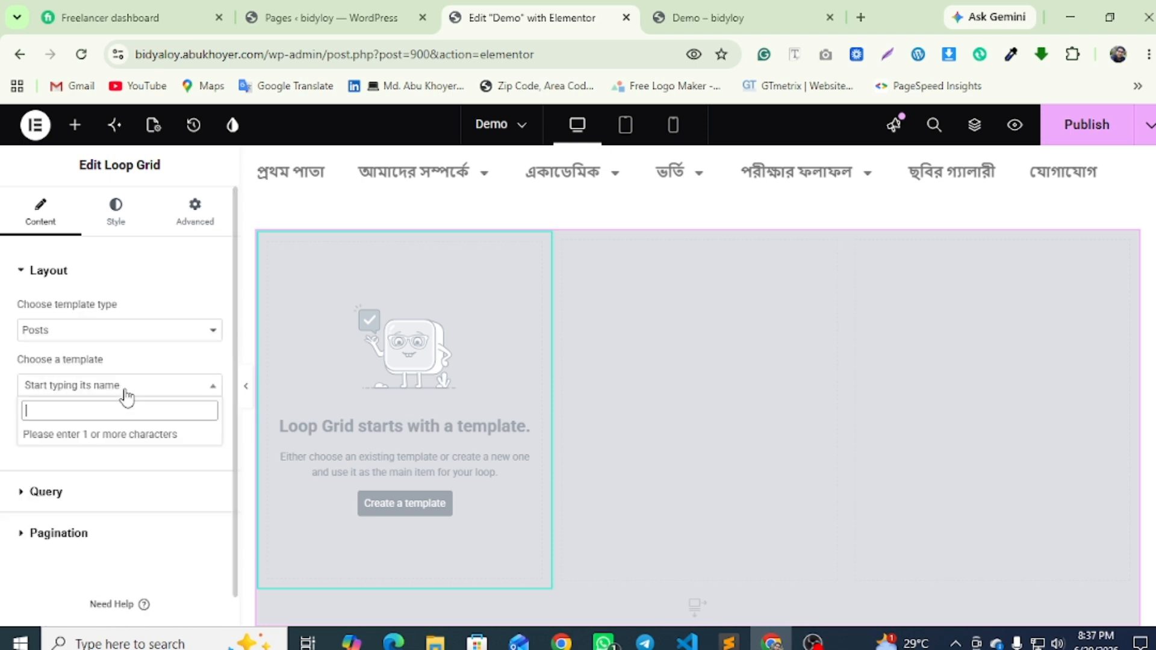
{"action": "type", "text": "po"}
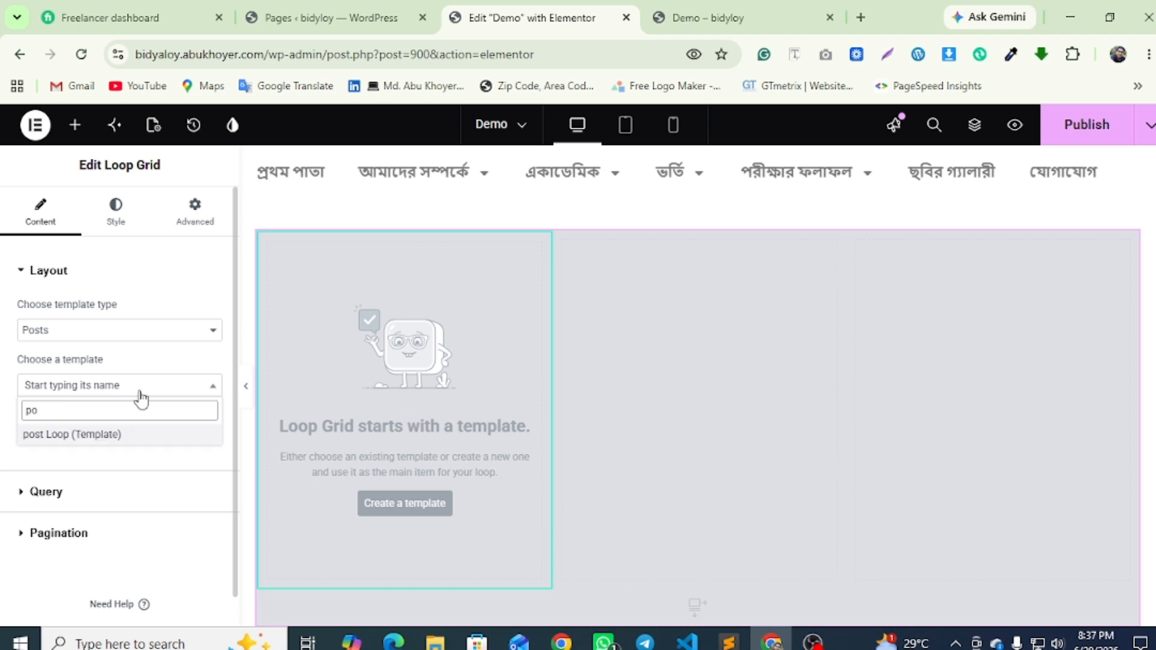
{"action": "left_click", "coordinate": [56, 439]}
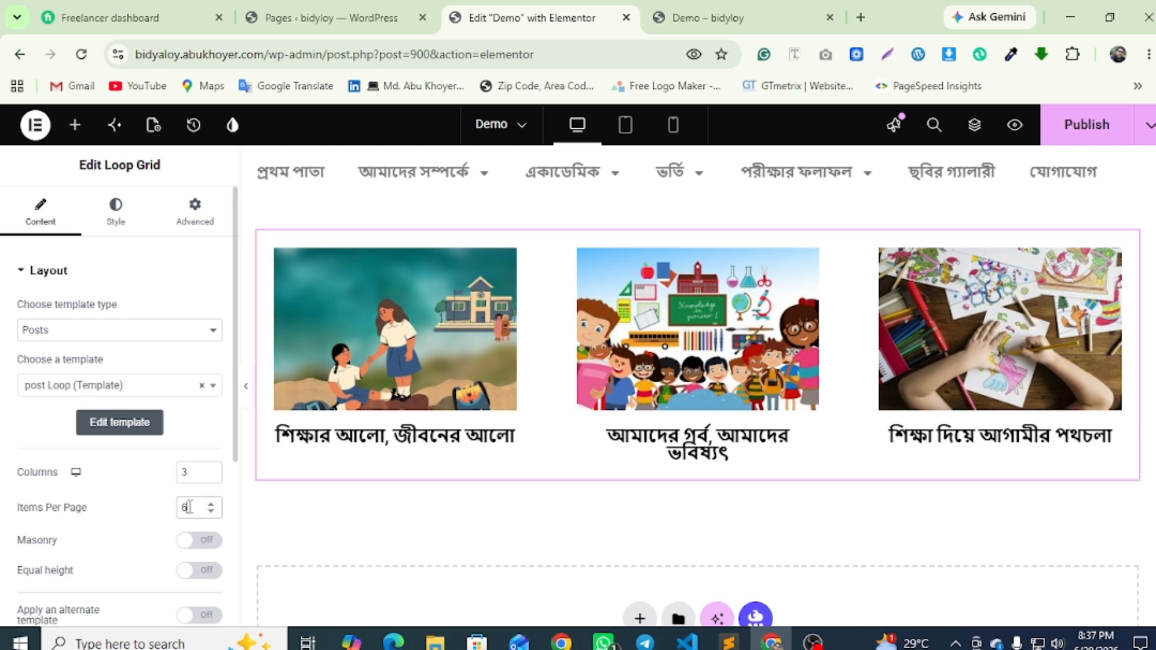
{"action": "type", "text": "20"}
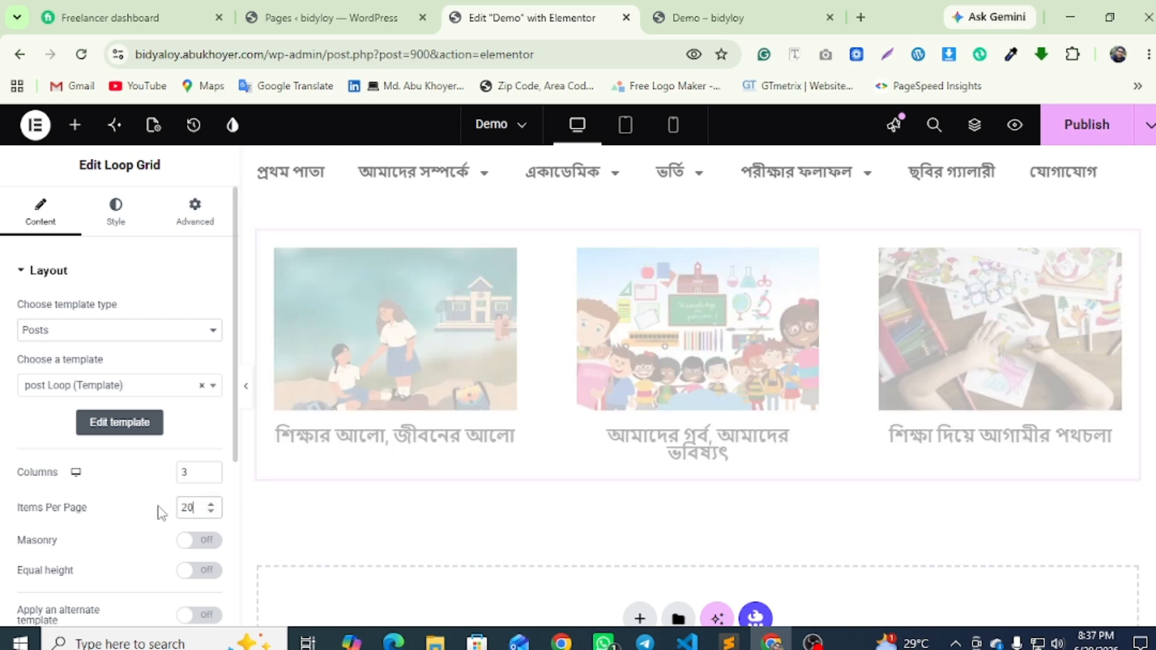